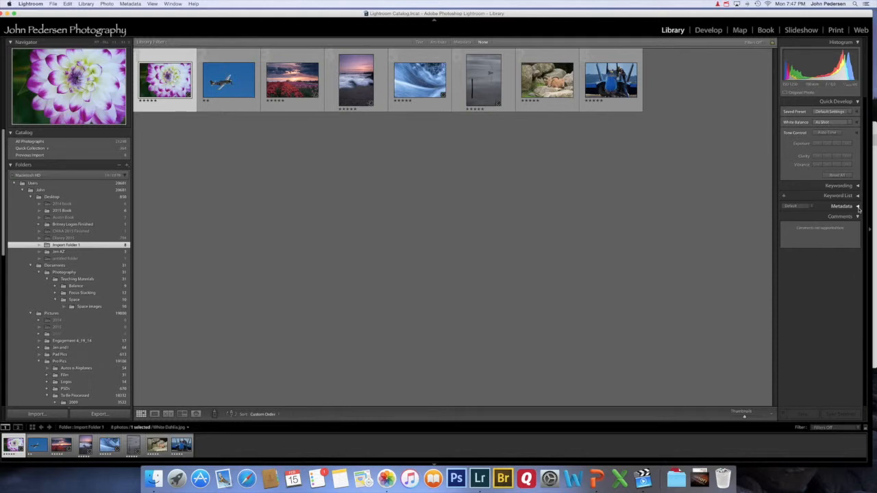
Expand the Metadata panel to show White Dahlia.jpg's full metadata.
{"action": "left_click", "coordinate": [858, 207]}
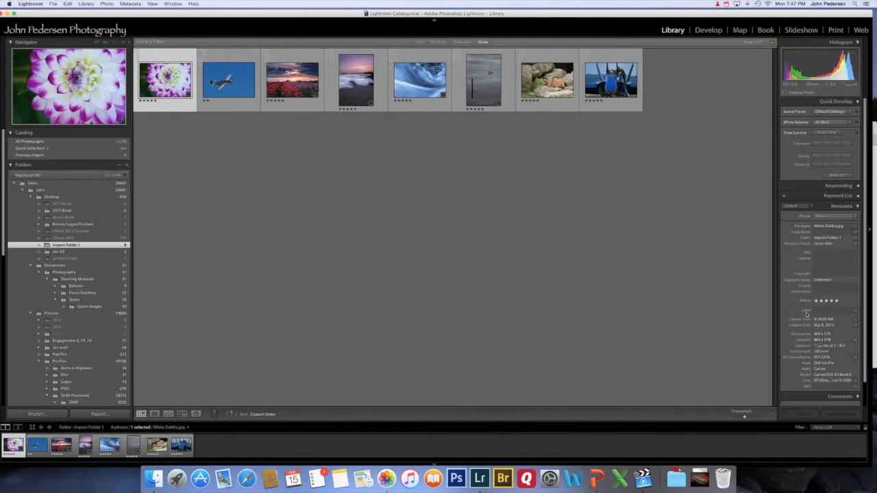
Enter the photographer's name as White Dahlia's copyright and set Copyright Status to Copyrighted.
{"action": "left_click", "coordinate": [826, 274]}
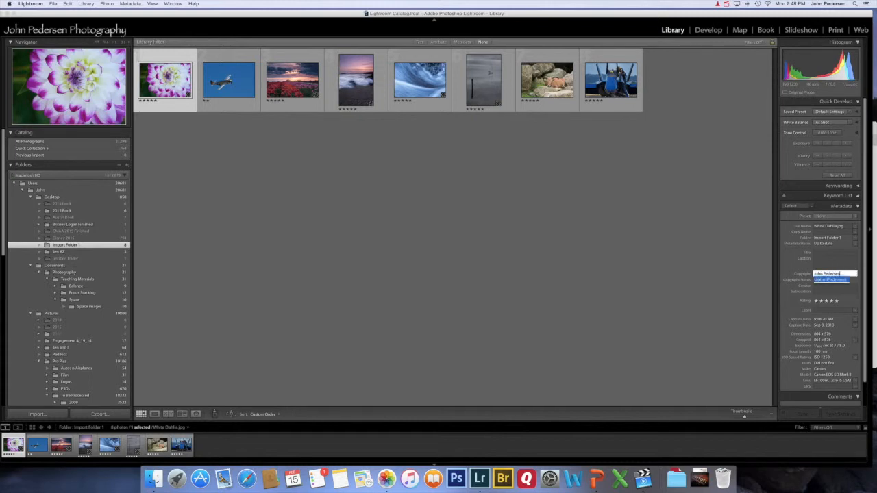
{"action": "left_click", "coordinate": [822, 280]}
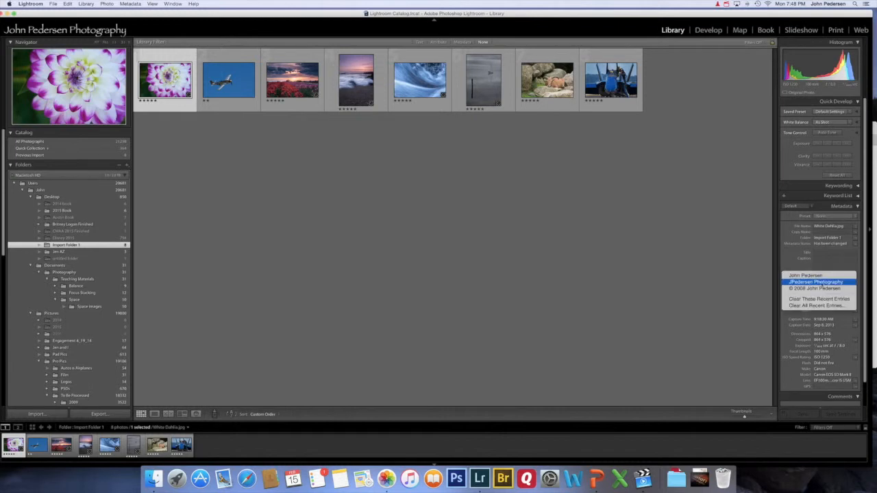
{"action": "left_click", "coordinate": [822, 281]}
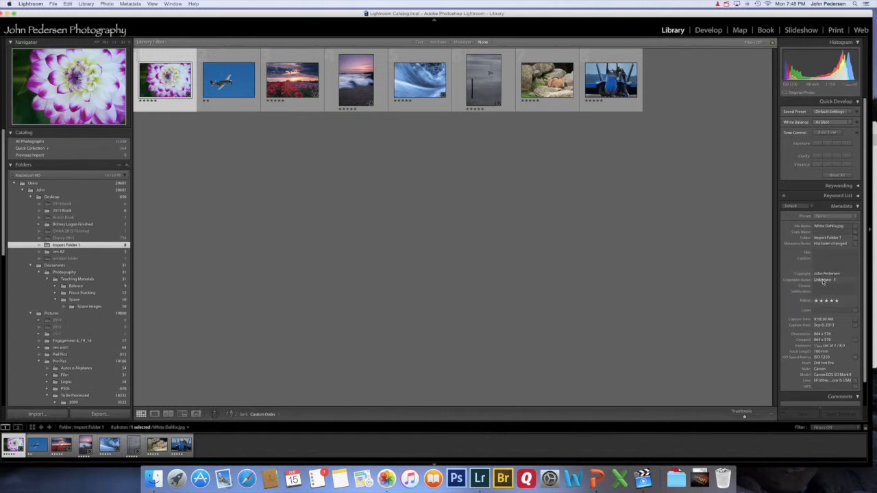
{"action": "left_click", "coordinate": [822, 281]}
{"action": "left_click", "coordinate": [826, 283]}
{"action": "left_click", "coordinate": [846, 218]}
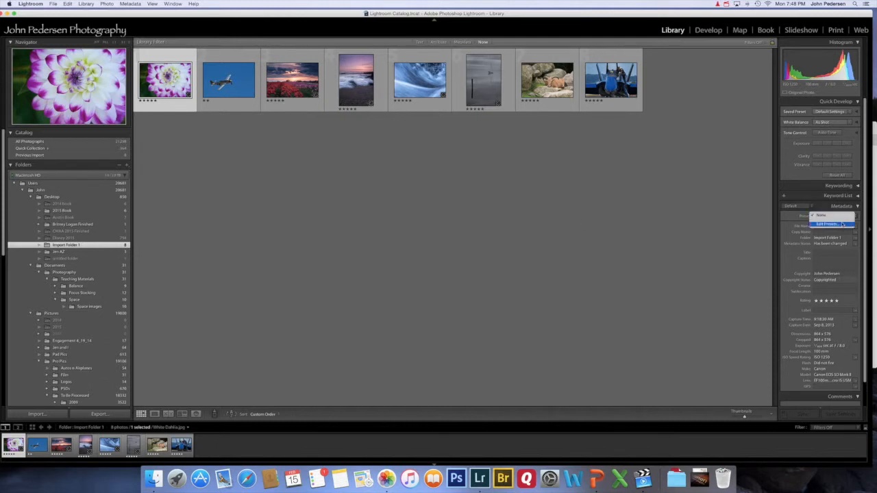
In Edit Metadata Presets, set the IPTC Copyright status to Copyrighted.
{"action": "left_click", "coordinate": [843, 225]}
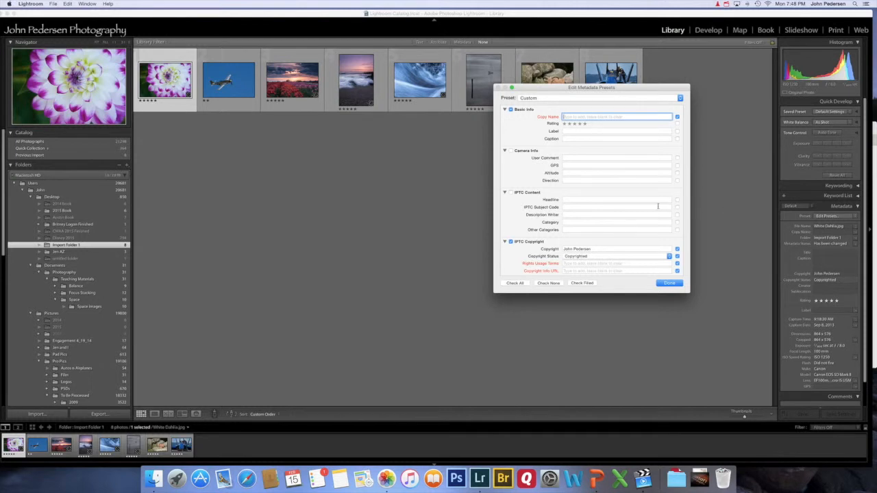
{"action": "scroll", "coordinate": [658, 206], "scroll_direction": "down", "scroll_amount": 5}
{"action": "scroll", "coordinate": [658, 208], "scroll_direction": "down", "scroll_amount": 3}
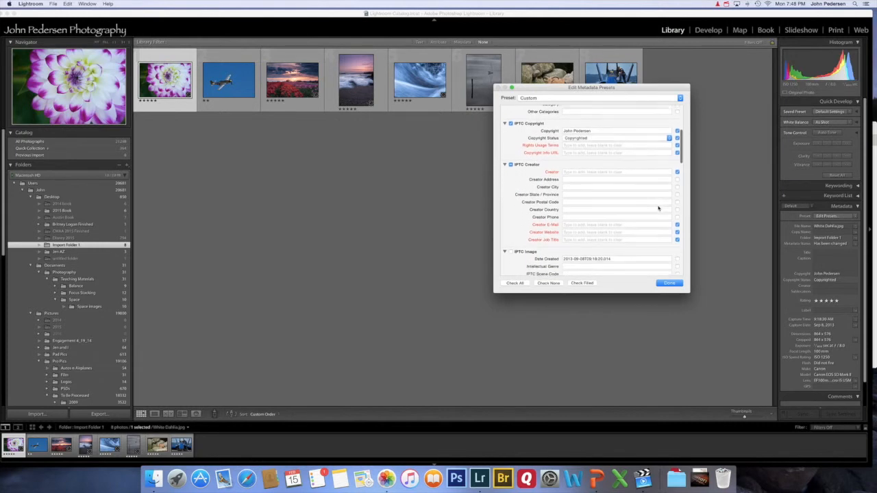
{"action": "scroll", "coordinate": [658, 208], "scroll_direction": "down", "scroll_amount": 1}
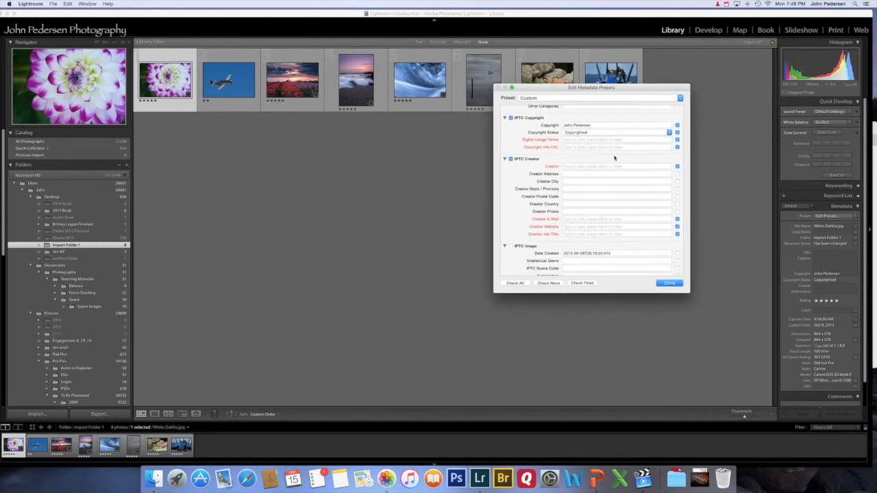
{"action": "scroll", "coordinate": [598, 126], "scroll_direction": "down", "scroll_amount": 1}
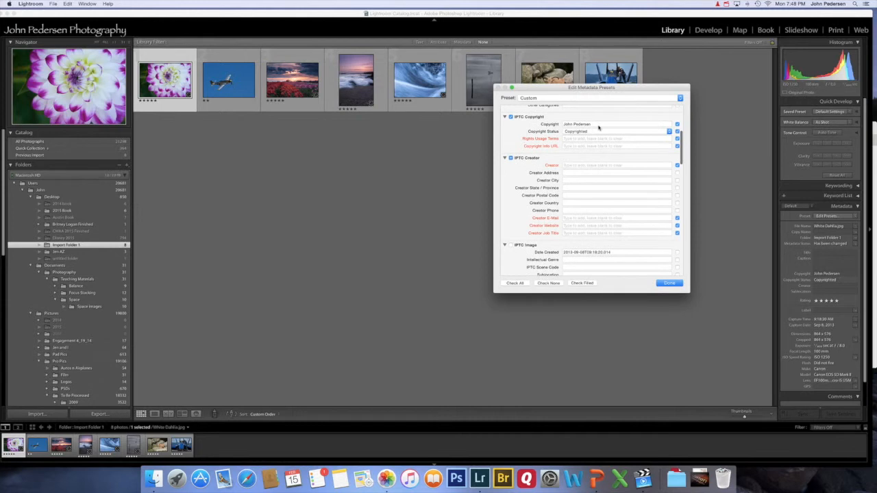
{"action": "scroll", "coordinate": [598, 127], "scroll_direction": "down", "scroll_amount": 1}
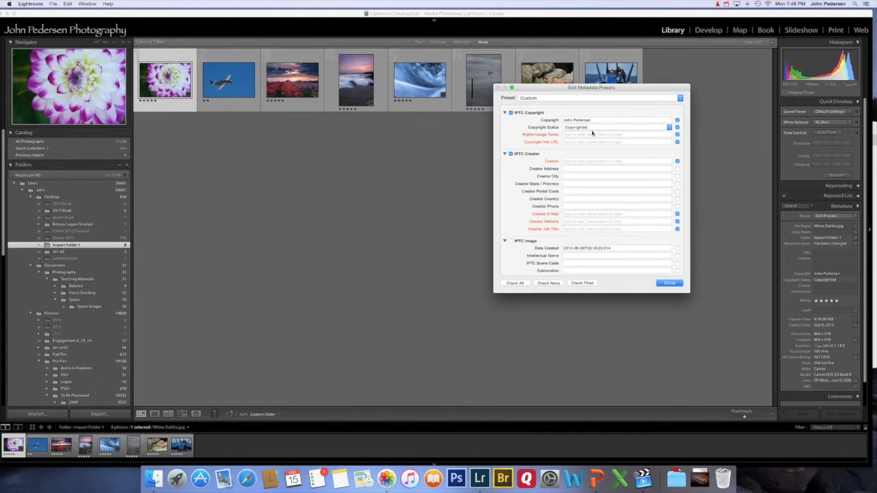
{"action": "left_click", "coordinate": [596, 129]}
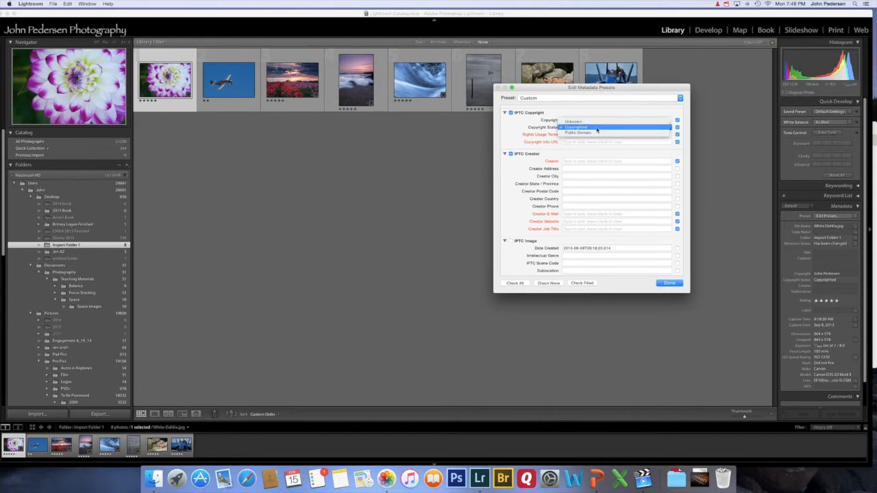
{"action": "left_click", "coordinate": [597, 128]}
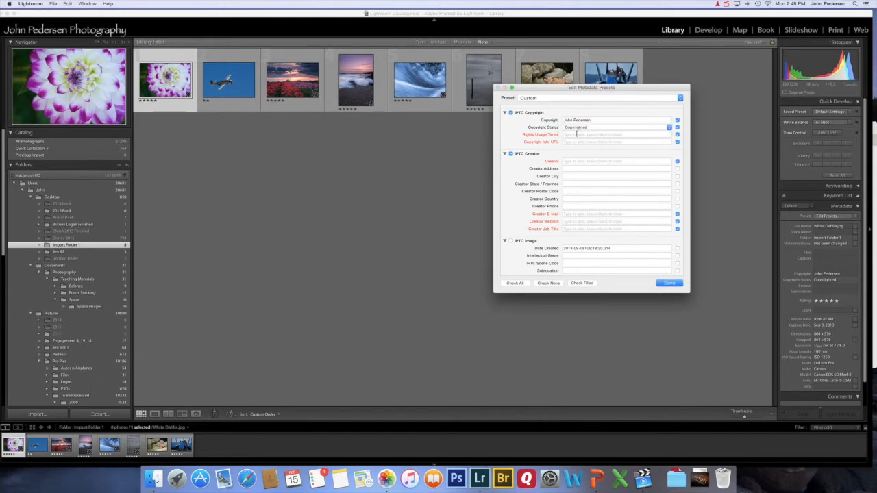
{"action": "left_click", "coordinate": [576, 134]}
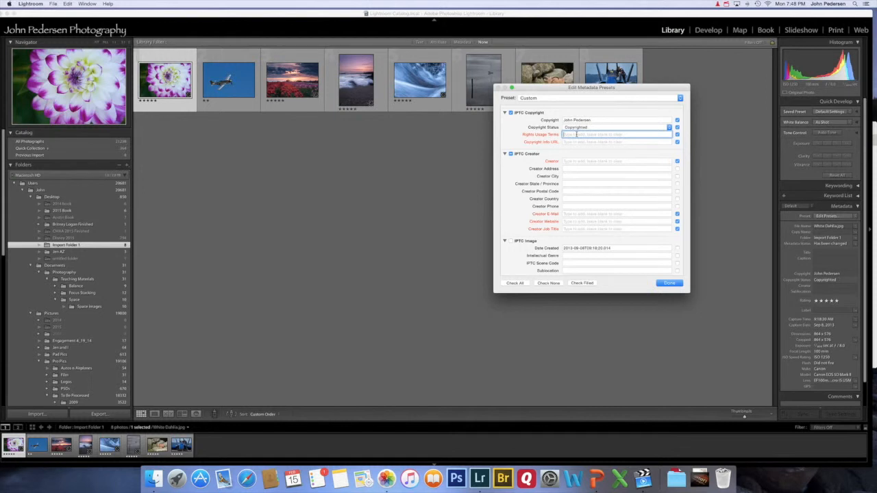
Set rights usage terms to 'All rights reserved. no reproduction without prior approval' and add the photographer's website URL.
{"action": "type", "text": "All rights reserved. no reproduction without prior"}
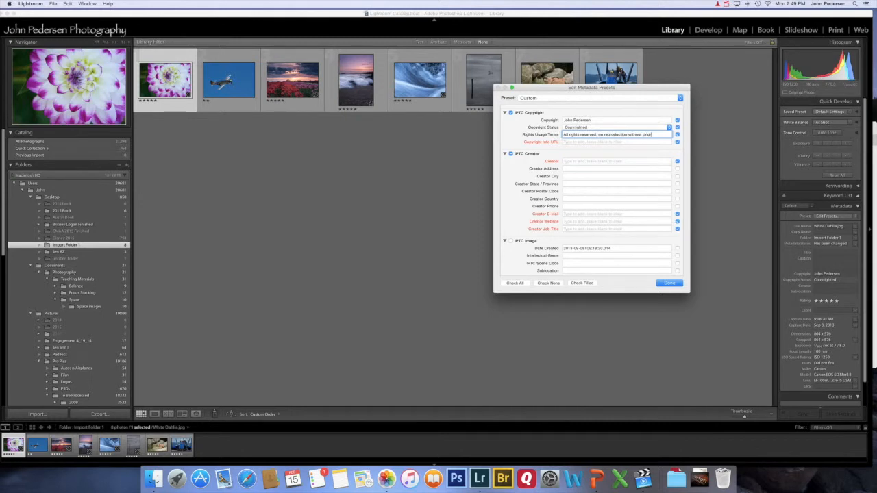
{"action": "type", "text": " approv"}
{"action": "type", "text": "al"}
{"action": "left_click", "coordinate": [579, 142]}
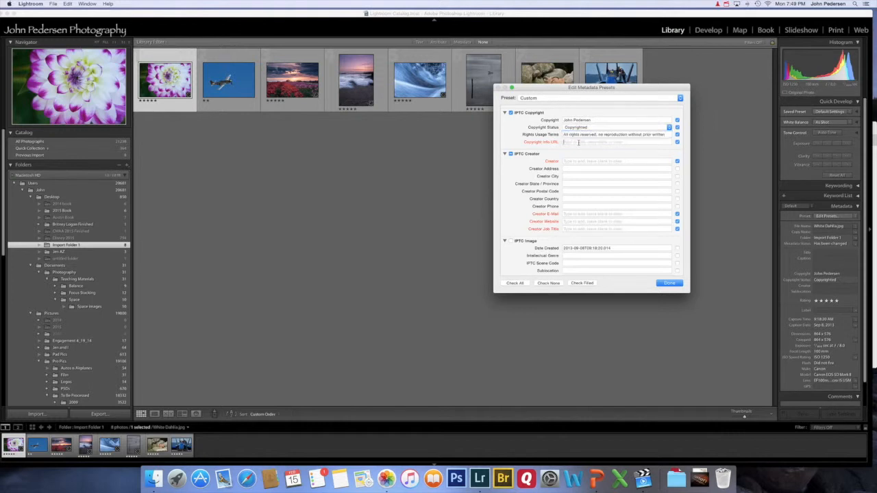
{"action": "type", "text": "www.jpedersen"}
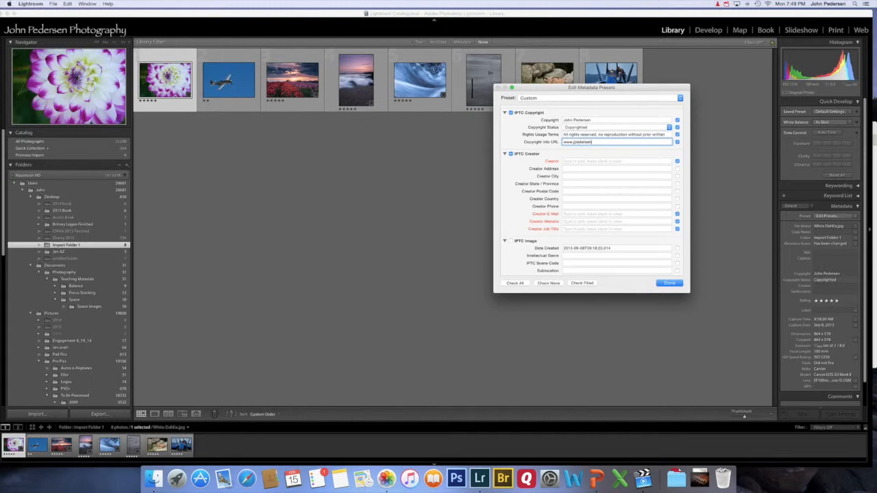
{"action": "type", "text": "photography.com"}
{"action": "left_click", "coordinate": [570, 162]}
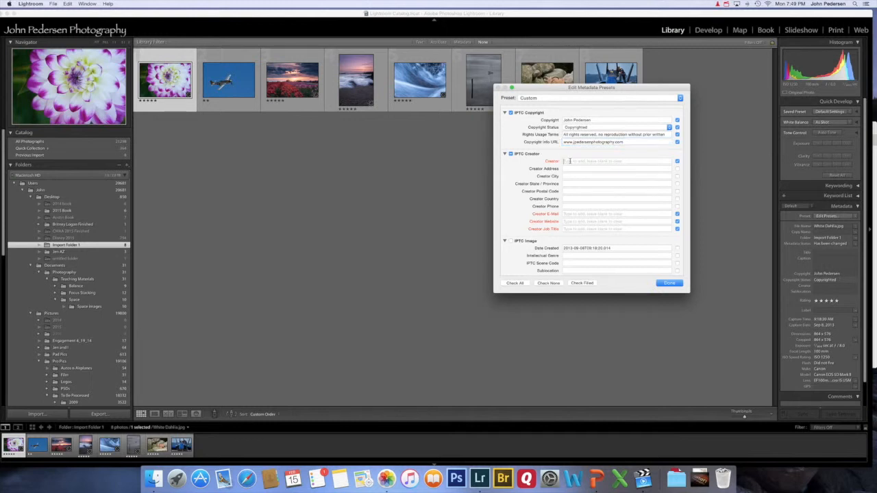
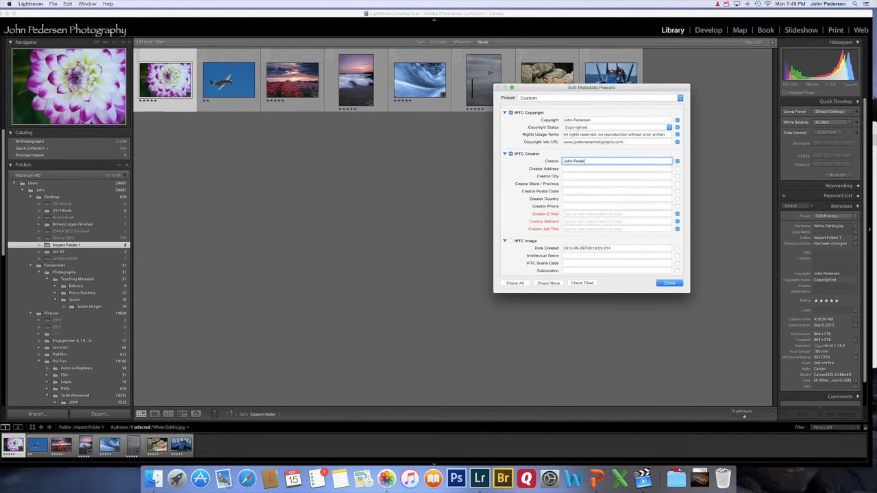
Fill IPTC Creator with the photographer's name, e-mail and website, and job title 'Owner'.
{"action": "left_click", "coordinate": [574, 215]}
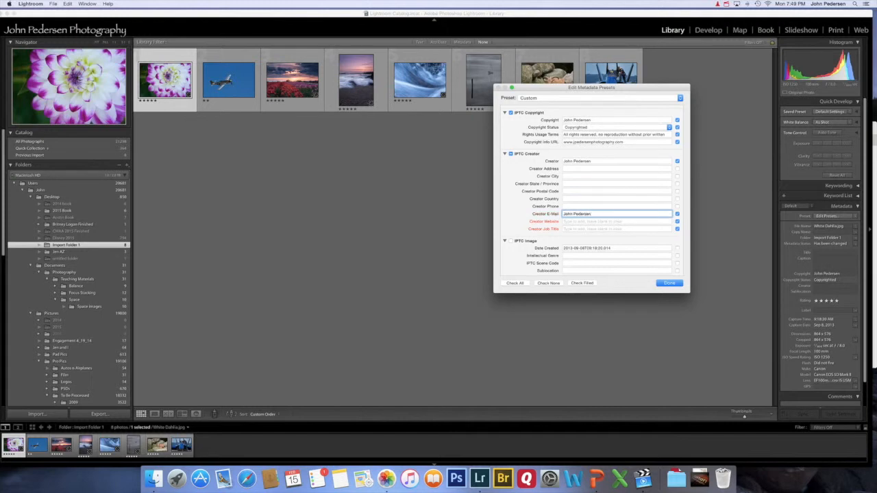
{"action": "left_click", "coordinate": [569, 222]}
{"action": "type", "text": "www."}
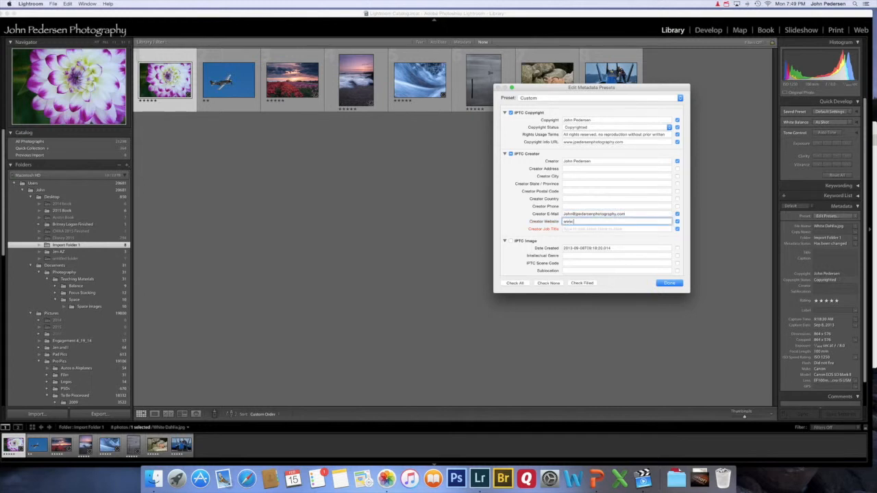
{"action": "type", "text": "jpedersenphotography.com"}
{"action": "left_click", "coordinate": [576, 229]}
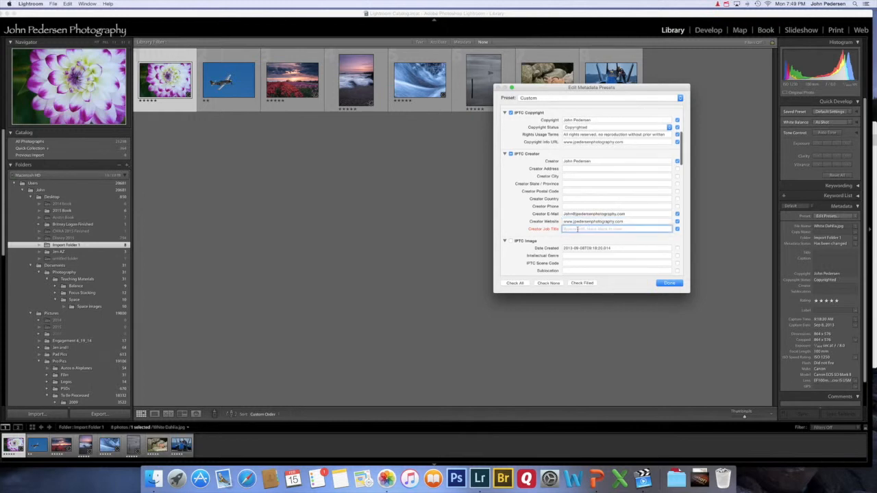
{"action": "type", "text": "Owner"}
Set the IPTC Status credit line to the photographer's name and handle, and Source to their name.
{"action": "scroll", "coordinate": [571, 196], "scroll_direction": "down", "scroll_amount": 5}
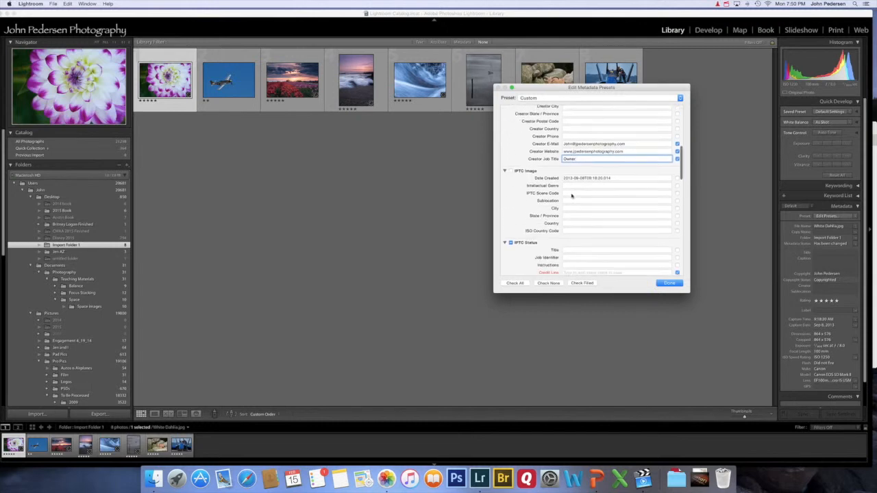
{"action": "scroll", "coordinate": [572, 196], "scroll_direction": "down", "scroll_amount": 2}
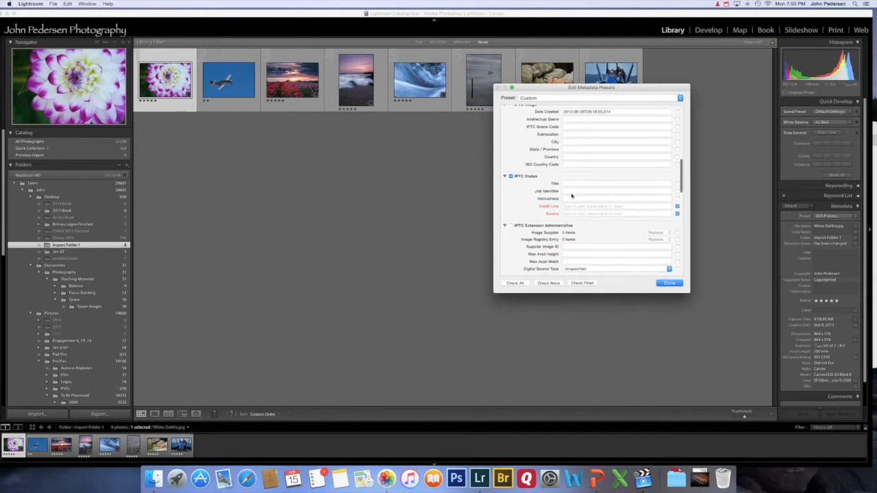
{"action": "left_click", "coordinate": [573, 207]}
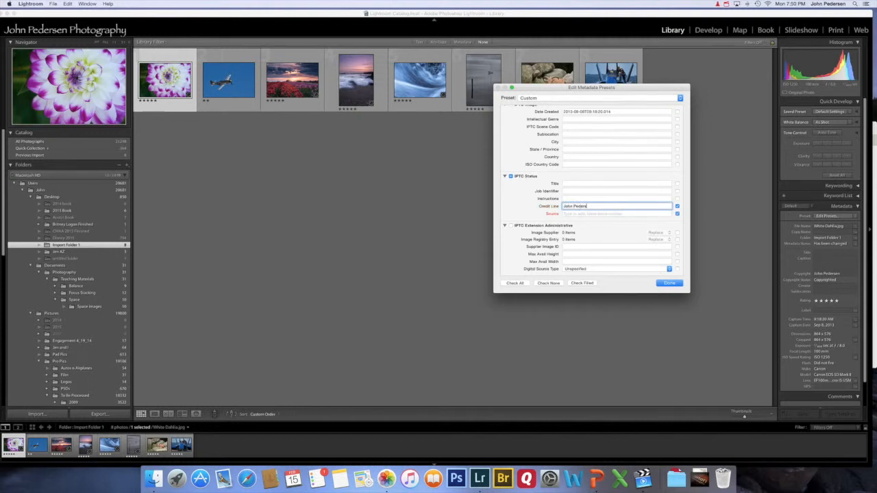
{"action": "type", "text": ", jpedersenphotography"}
{"action": "left_click", "coordinate": [572, 214]}
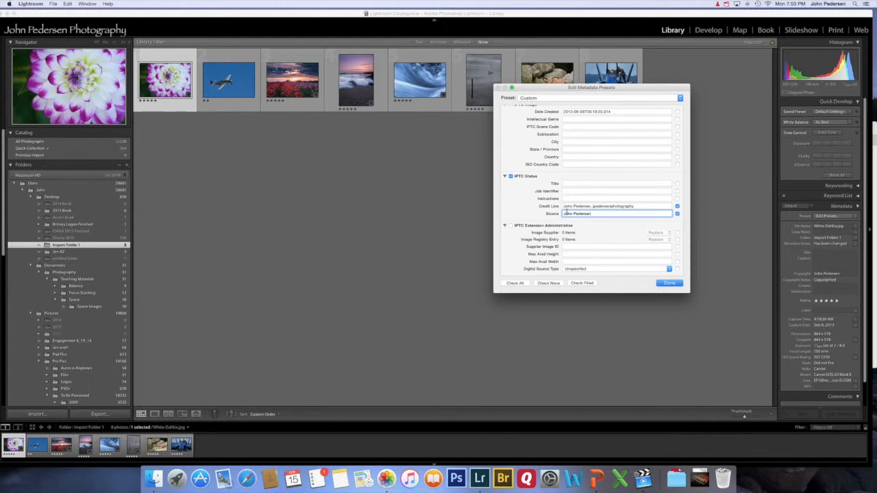
{"action": "scroll", "coordinate": [570, 196], "scroll_direction": "up", "scroll_amount": 3}
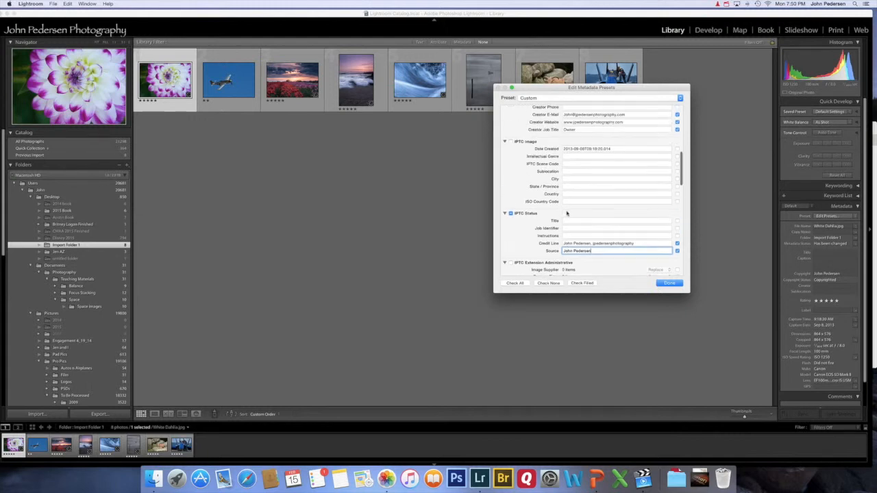
{"action": "scroll", "coordinate": [574, 178], "scroll_direction": "up", "scroll_amount": 3}
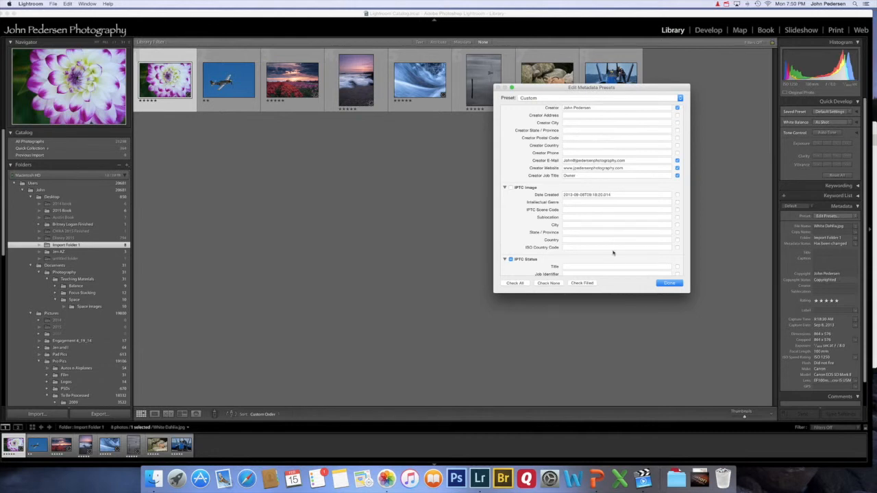
Save the edited metadata as a new preset named after the photographer.
{"action": "left_click", "coordinate": [669, 284]}
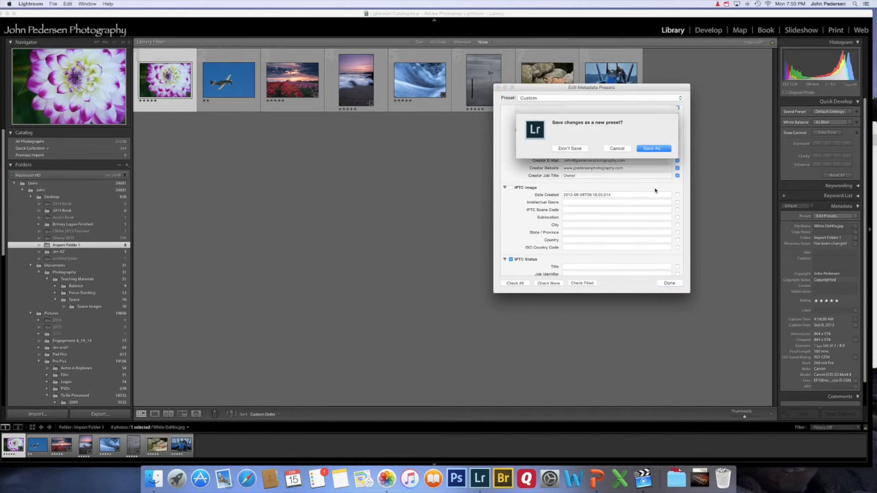
{"action": "left_click", "coordinate": [652, 149]}
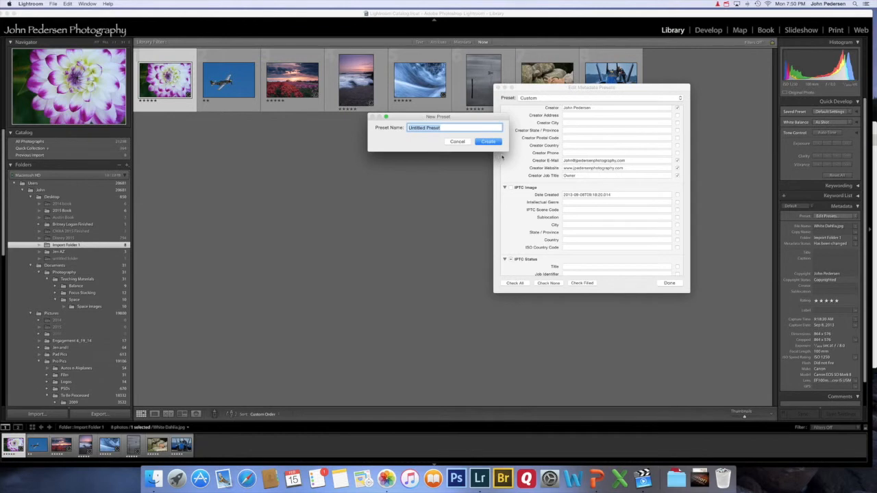
{"action": "left_click", "coordinate": [488, 141]}
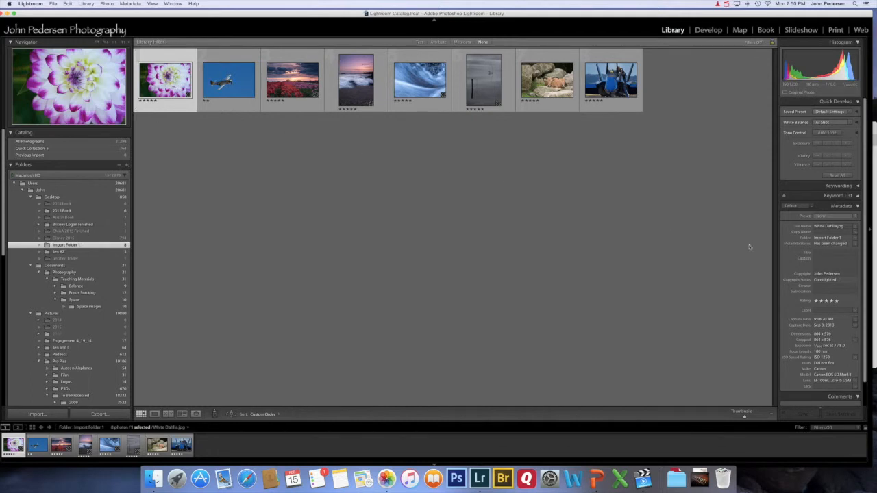
Choose the photographer's new preset from the Metadata Preset dropdown for White Dahlia.jpg.
{"action": "left_click", "coordinate": [834, 218]}
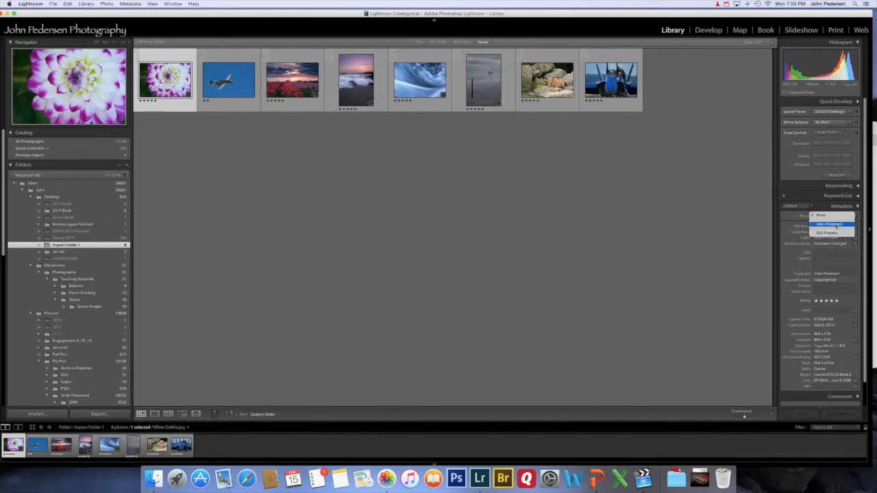
{"action": "left_click", "coordinate": [832, 225]}
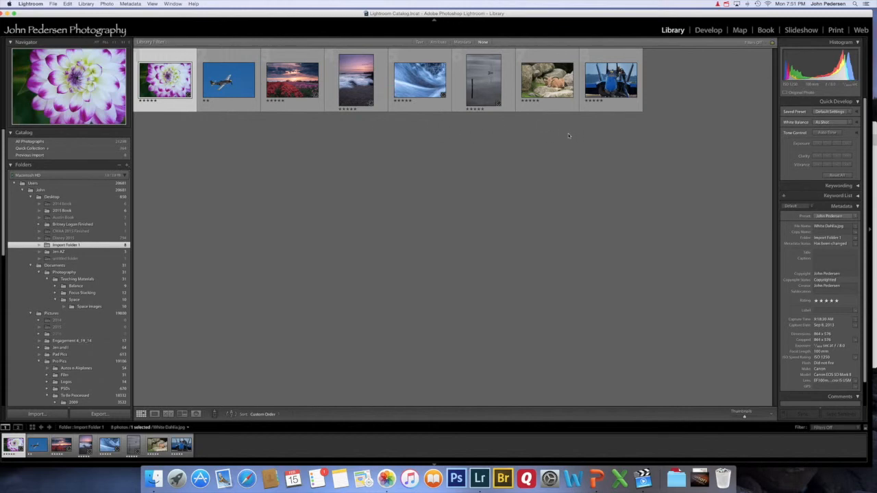
Select the airplane photo through the last thumbnail and apply the photographer's preset to all seven.
{"action": "left_click", "coordinate": [246, 94]}
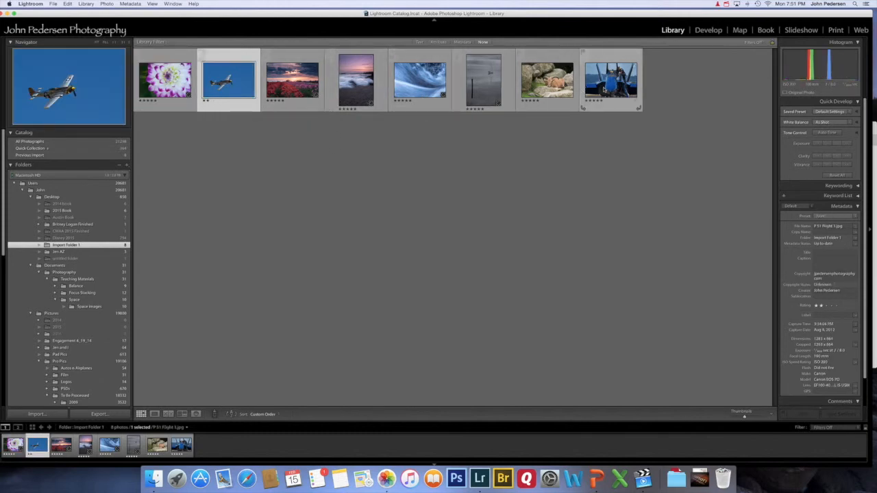
{"action": "left_click", "coordinate": [605, 90], "text": "shift"}
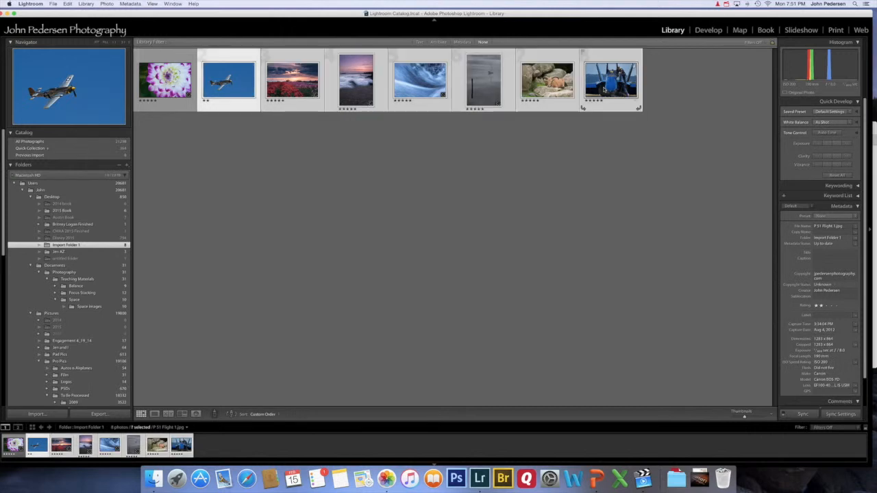
{"action": "left_click", "coordinate": [834, 218]}
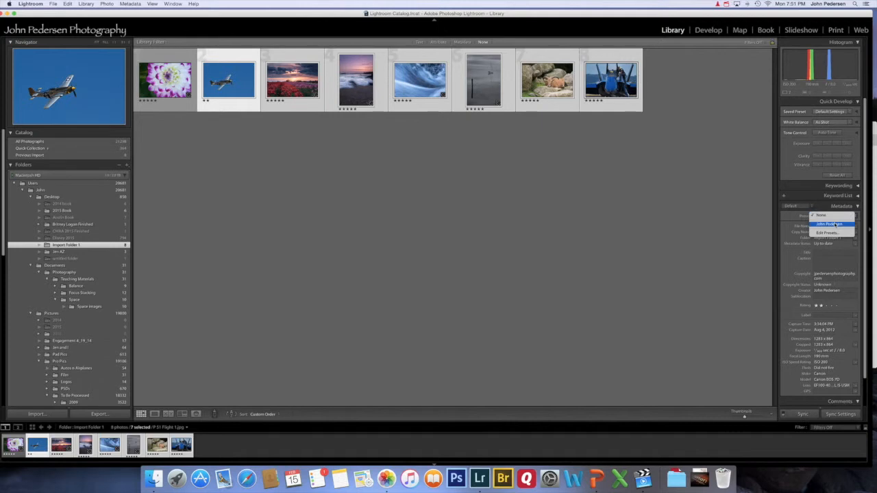
{"action": "left_click", "coordinate": [831, 224]}
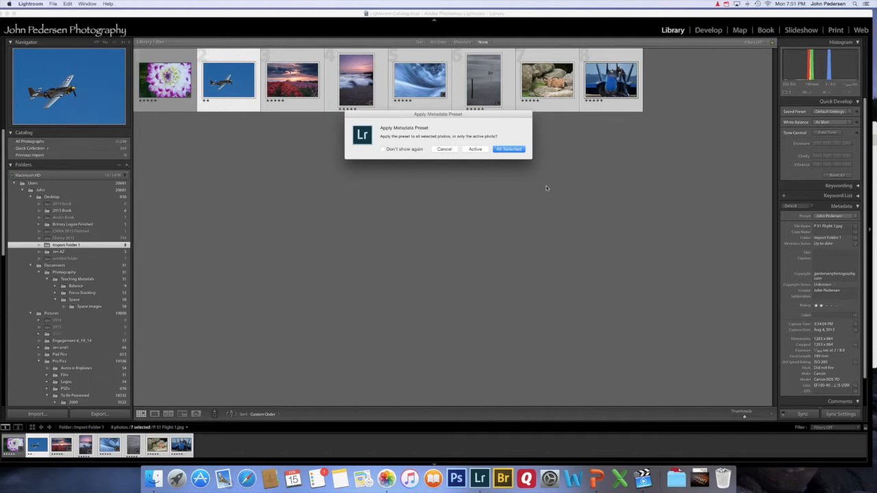
{"action": "left_click", "coordinate": [511, 149]}
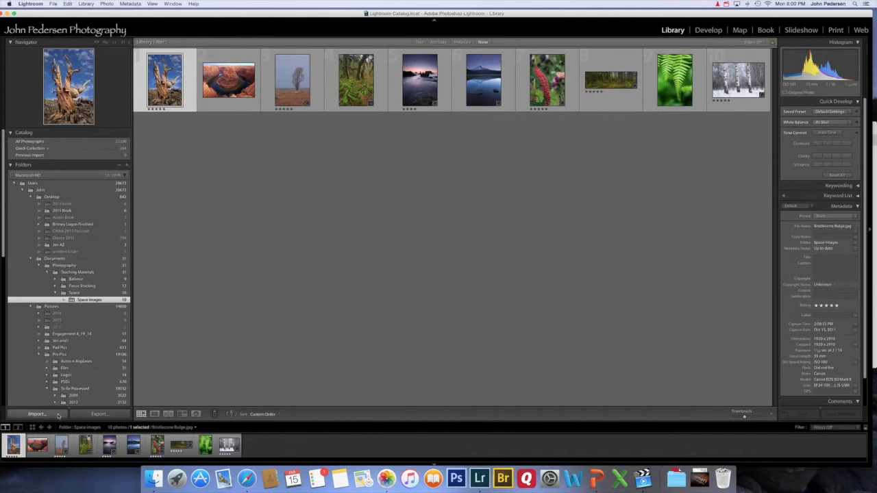
Start an import and pick the Desktop's 2014 book folder as the source.
{"action": "left_click", "coordinate": [37, 415]}
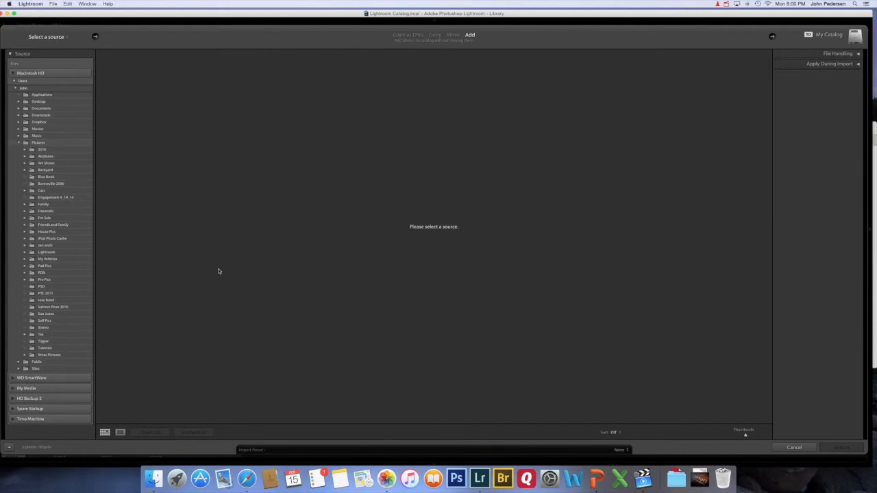
{"action": "left_click", "coordinate": [19, 102]}
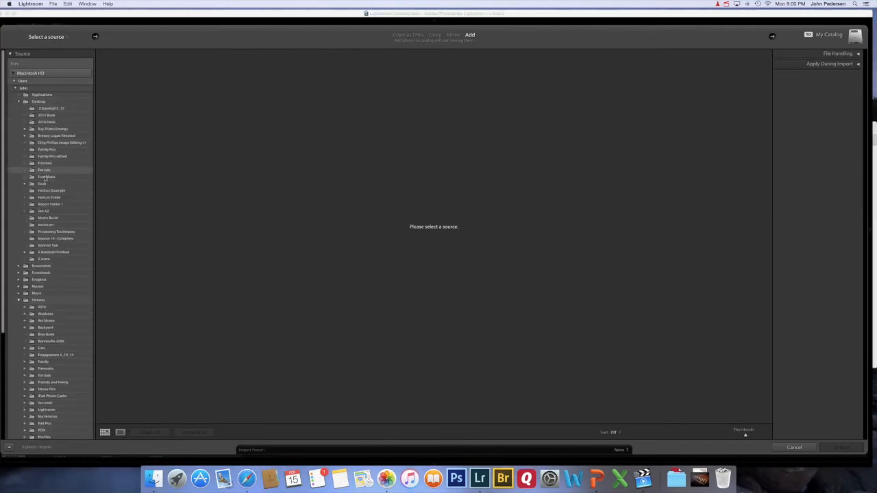
{"action": "left_click", "coordinate": [46, 122]}
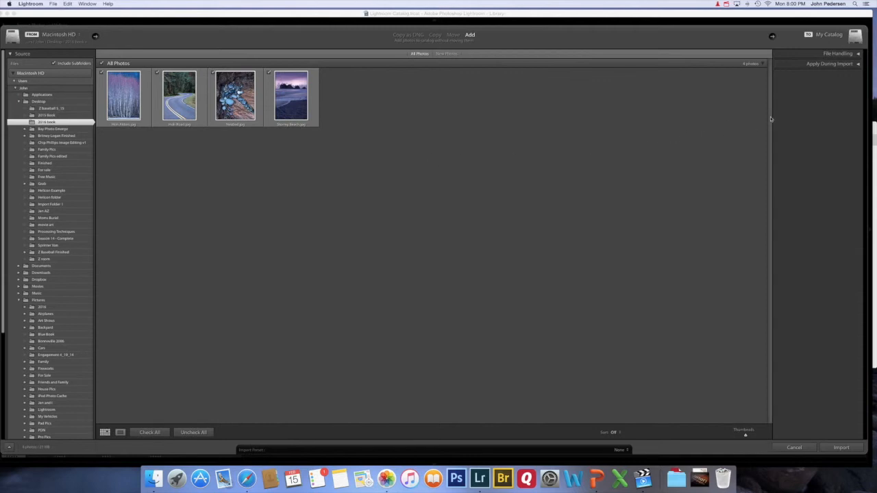
Under Apply During Import, keep Develop Settings at None and choose the photographer's metadata preset.
{"action": "left_click", "coordinate": [858, 65]}
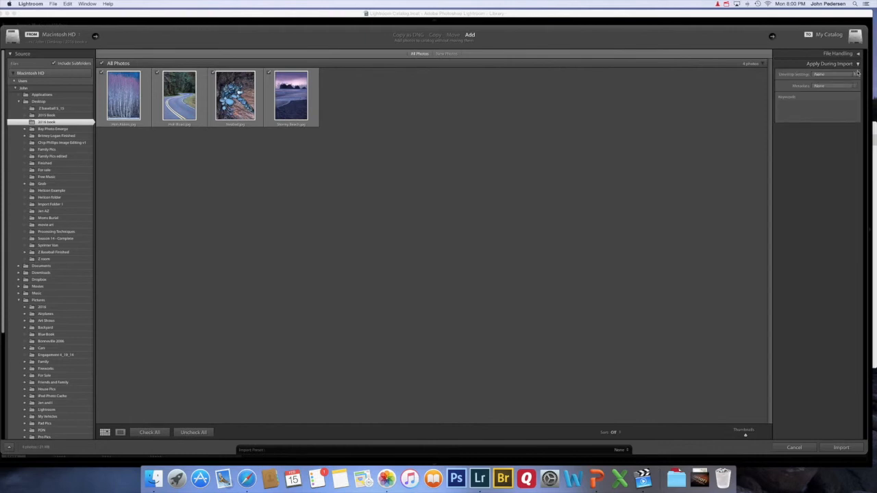
{"action": "left_click", "coordinate": [856, 74]}
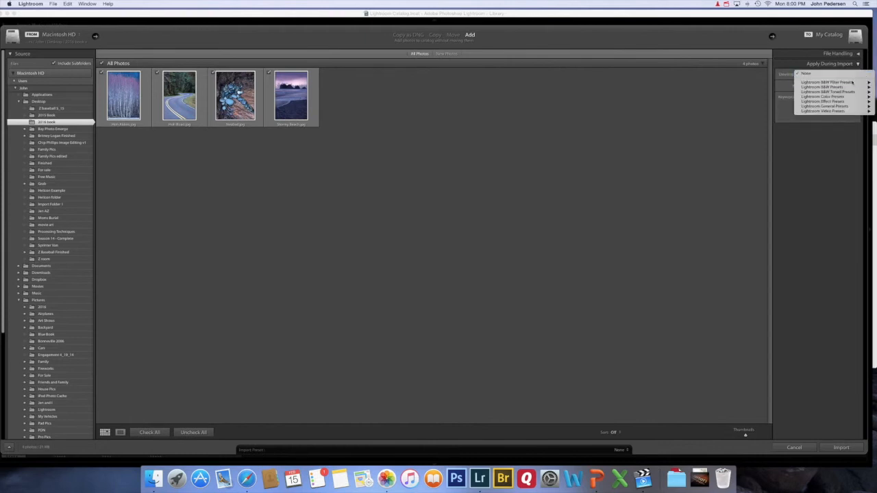
{"action": "mouse_move", "coordinate": [851, 83]}
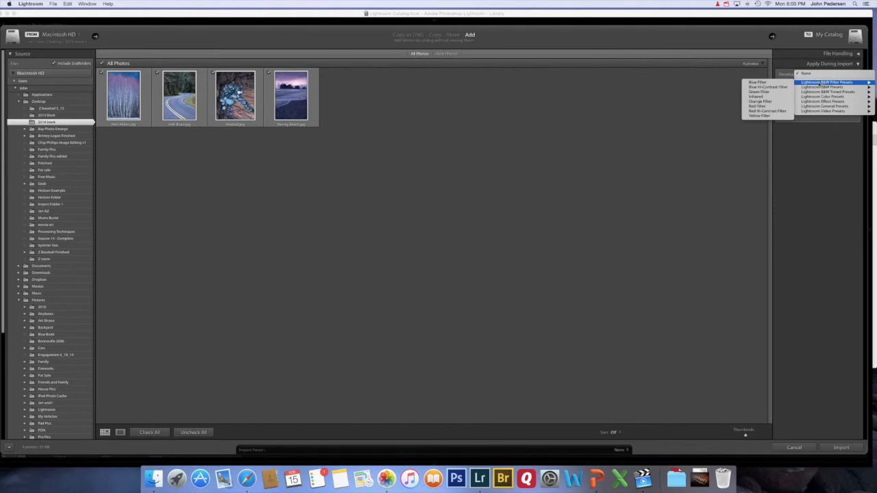
{"action": "left_click", "coordinate": [817, 139]}
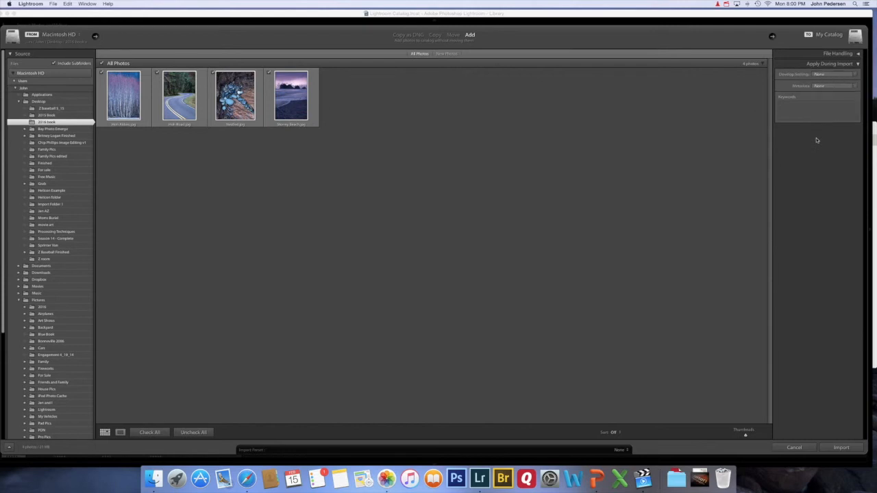
{"action": "left_click", "coordinate": [829, 88]}
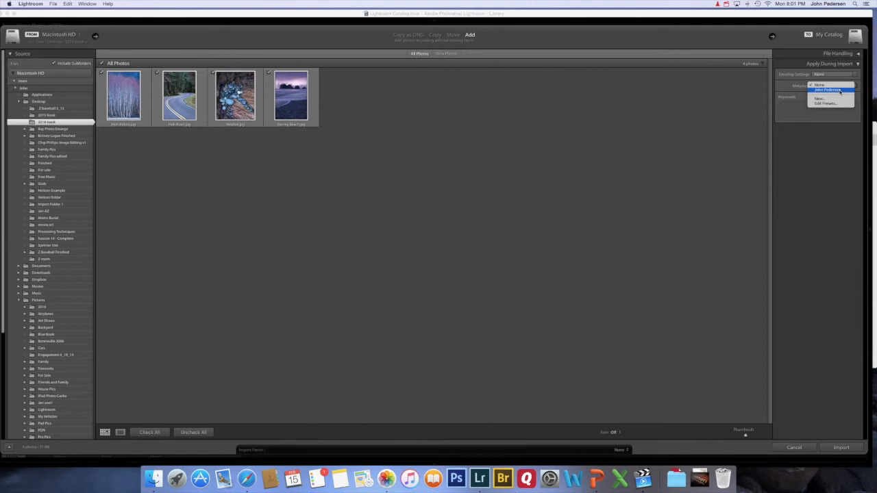
{"action": "left_click", "coordinate": [841, 91]}
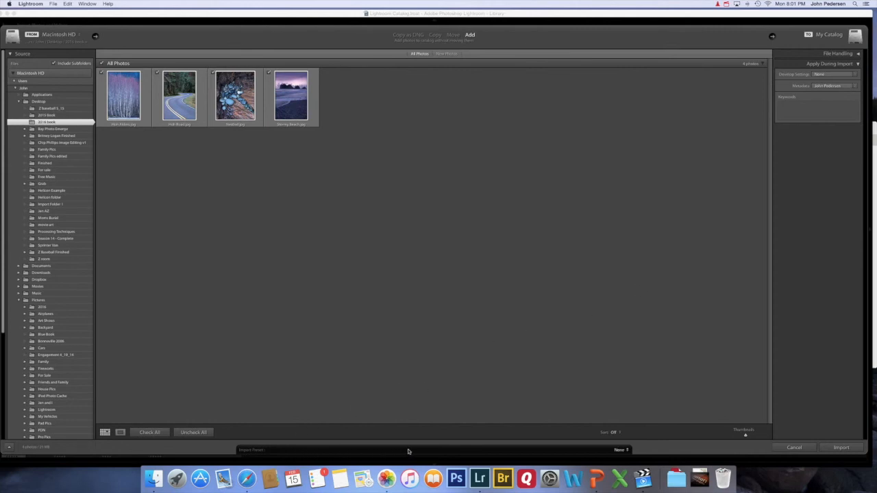
Save the current settings as a new import preset named for the photographer, then import the four photos.
{"action": "left_click", "coordinate": [619, 450]}
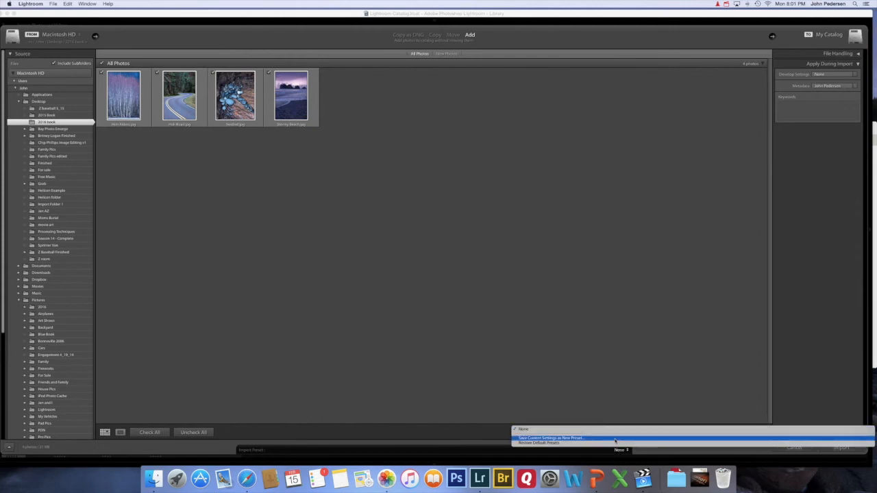
{"action": "left_click", "coordinate": [615, 438]}
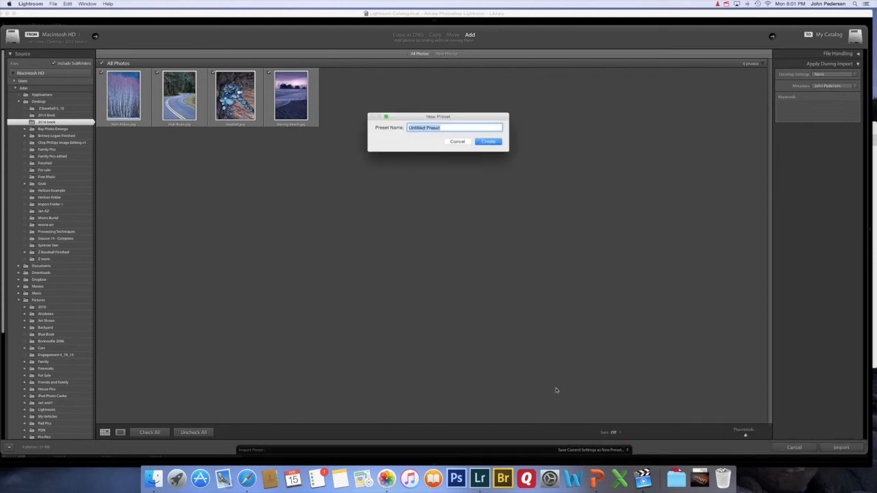
{"action": "type", "text": "John Import Preset"}
{"action": "left_click", "coordinate": [488, 142]}
{"action": "left_click", "coordinate": [840, 448]}
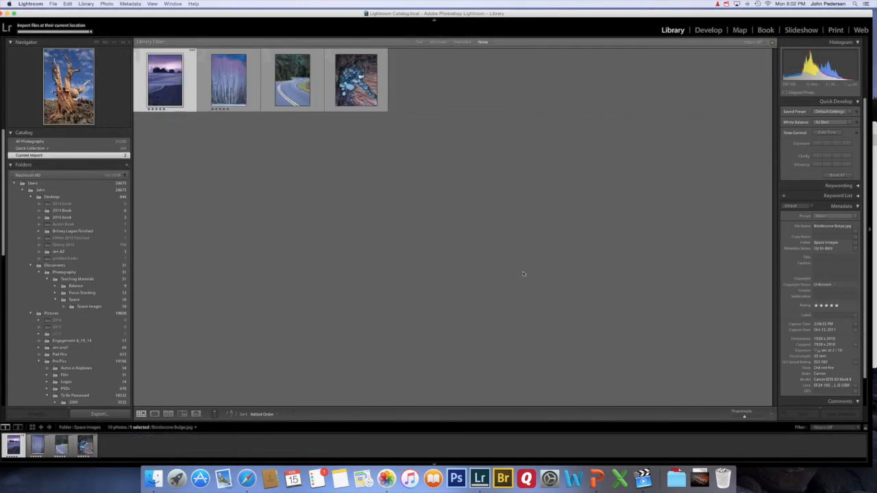